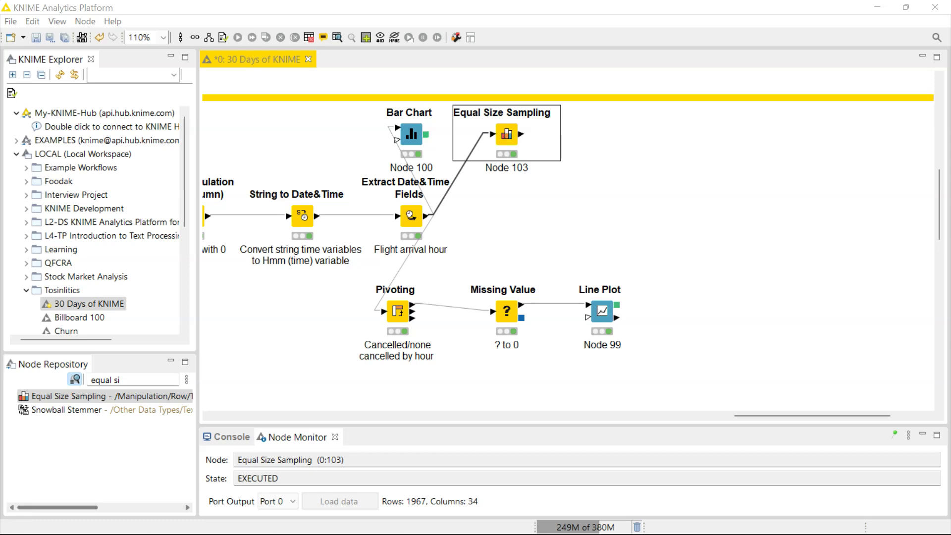
# Show the Extract Date&Time Fields output and enlarge the Node Monitor so its data rows can be read.
pyautogui.click(414, 220)
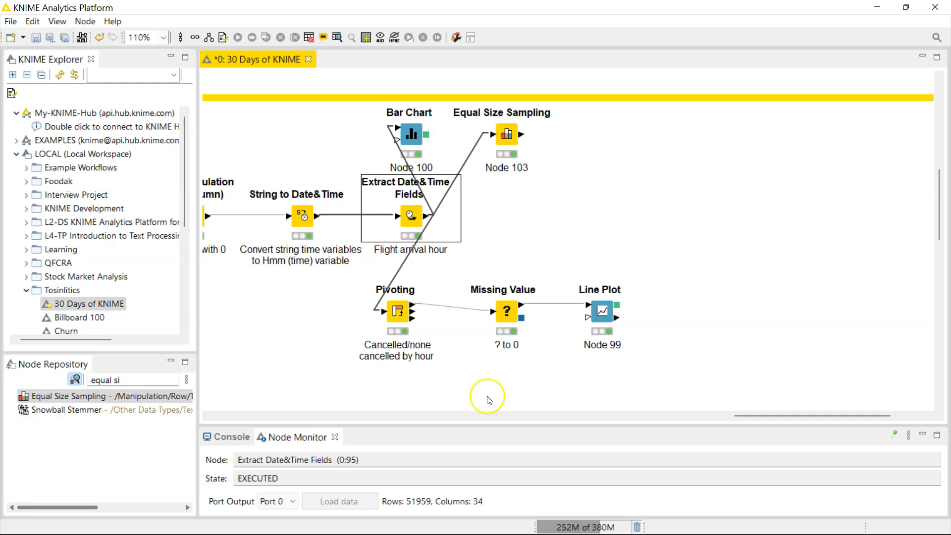
pyautogui.moveTo(529, 425); pyautogui.dragTo(531, 357)
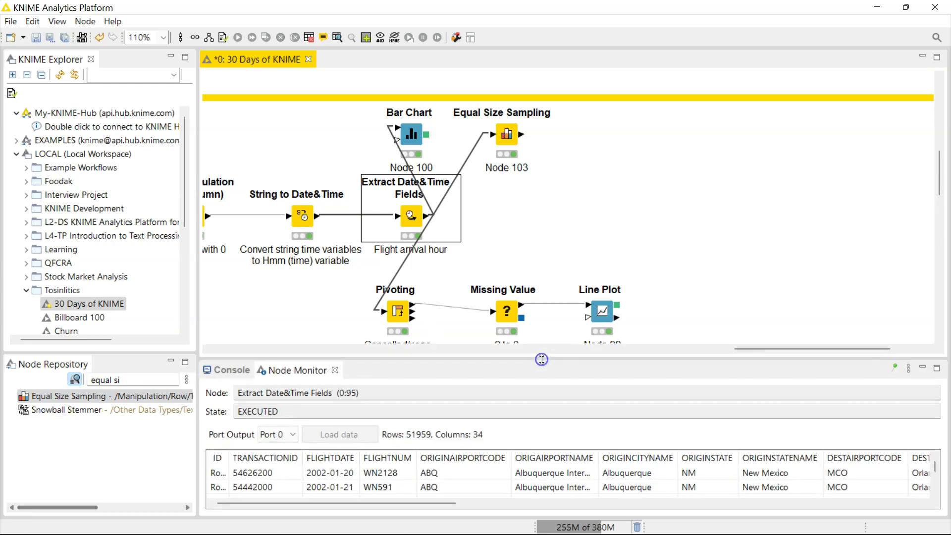
# Find the GroupBy node, add it to the workflow and connect it to the Extract Date&Time Fields output.
pyautogui.click(129, 380)
pyautogui.press('BackSpace')
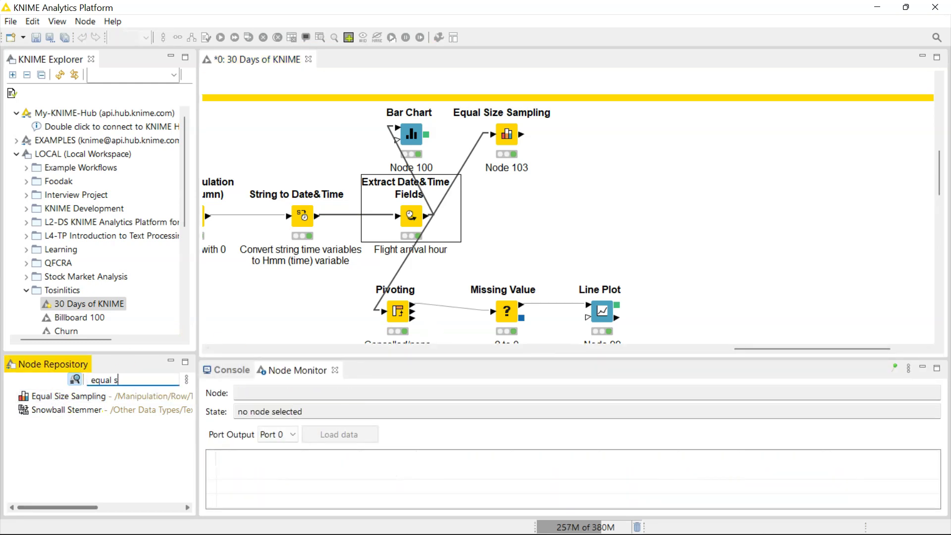
pyautogui.press('BackSpace')
pyautogui.press('BackSpace')
pyautogui.press('BackSpace')
pyautogui.press('BackSpace')
pyautogui.press('BackSpace')
pyautogui.press('BackSpace')
pyautogui.write('group')
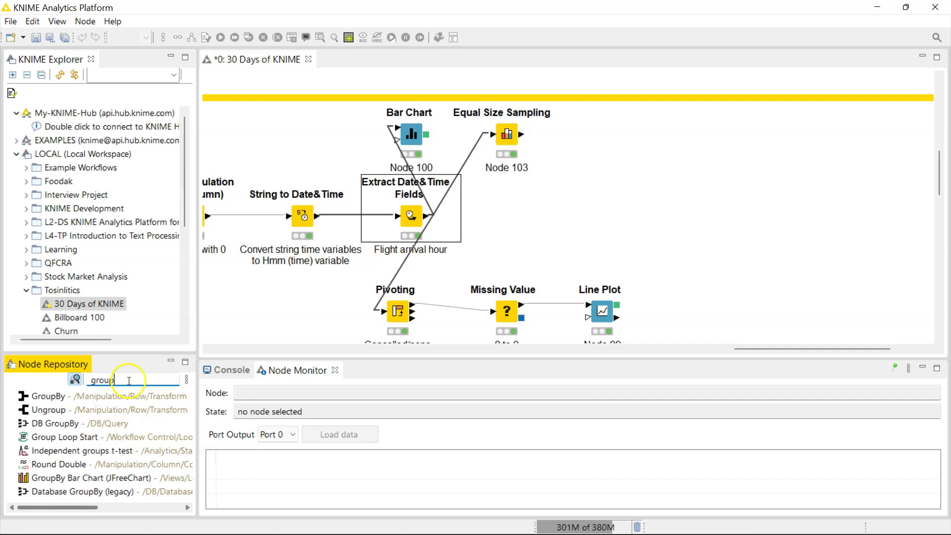
pyautogui.moveTo(109, 401); pyautogui.dragTo(520, 216)
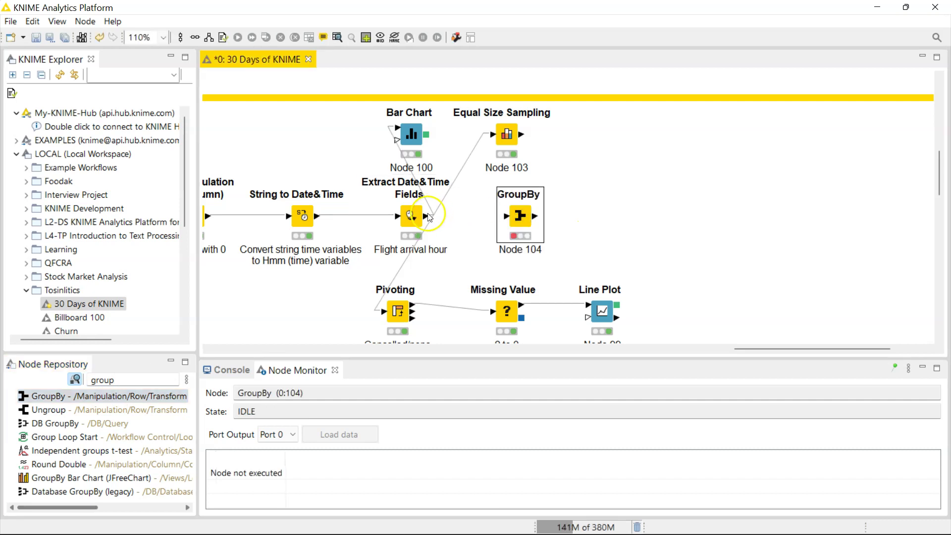
pyautogui.moveTo(429, 218); pyautogui.dragTo(505, 217)
# Configure GroupBy to group by CANCELLED with a Count aggregation on TRANSACTIONID, and execute it.
pyautogui.doubleClick(518, 215)
pyautogui.click(302, 161)
pyautogui.write('can')
pyautogui.moveTo(293, 179); pyautogui.dragTo(532, 202)
pyautogui.click(473, 182)
pyautogui.click(306, 121)
pyautogui.moveTo(295, 154); pyautogui.dragTo(588, 170)
pyautogui.click(587, 169)
pyautogui.click(558, 187)
pyautogui.hotkey('ctrl', 'shift', 'Return')
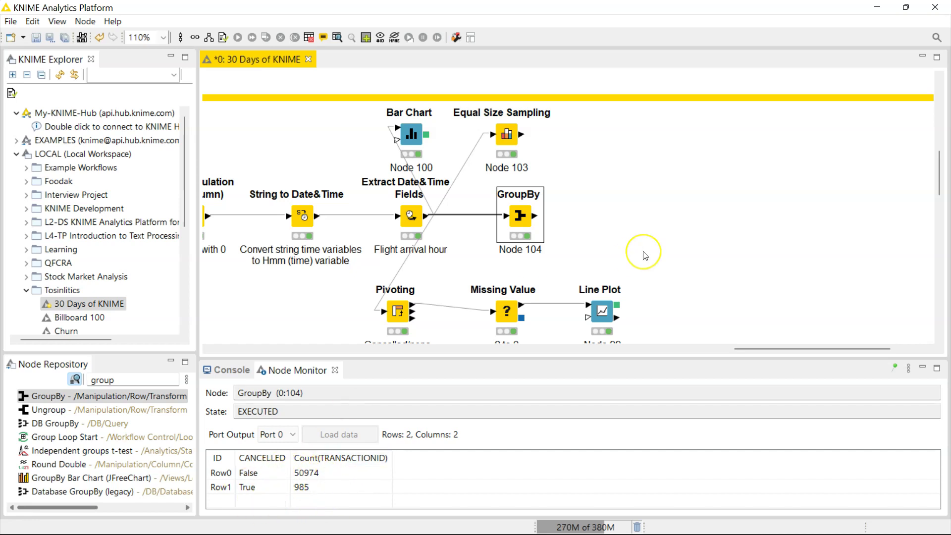
# Replace the GroupBy node with a Row Splitter connected to the Extract Date&Time Fields output.
pyautogui.press('Delete')
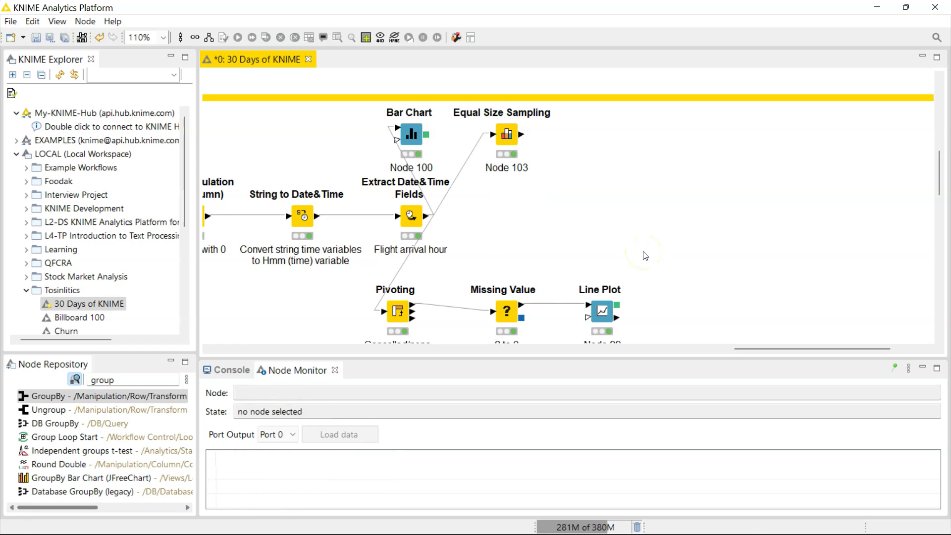
pyautogui.click(129, 382)
pyautogui.hotkey('ctrl', 'a')
pyautogui.press('BackSpace')
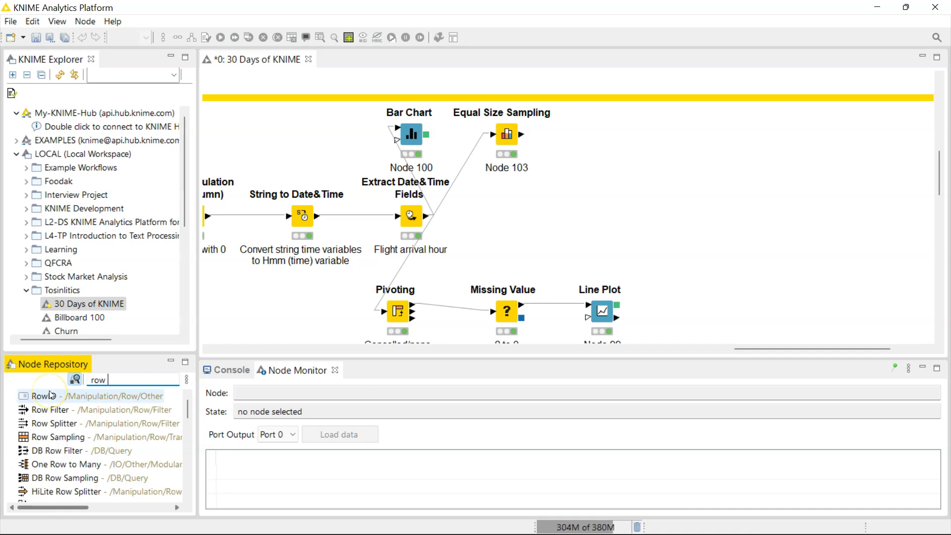
pyautogui.moveTo(50, 396); pyautogui.dragTo(463, 257)
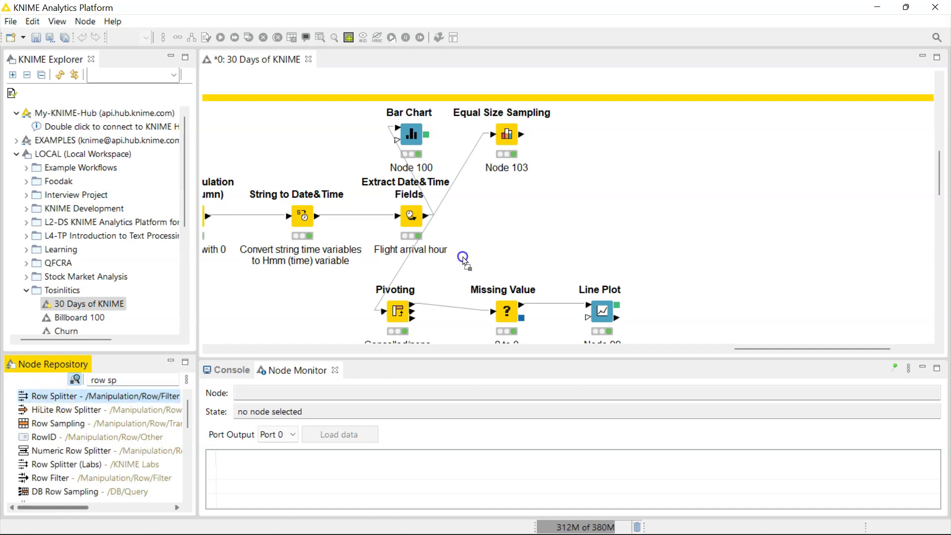
pyautogui.moveTo(506, 213); pyautogui.dragTo(506, 213)
pyautogui.moveTo(428, 216); pyautogui.dragTo(507, 209)
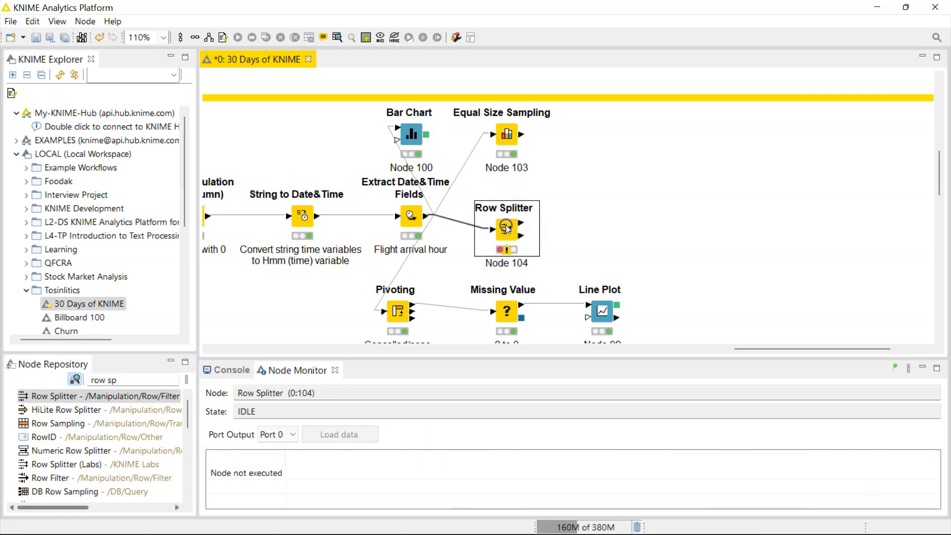
# Configure the Row Splitter to send rows whose CANCELLED value is True to the upper output, and execute it.
pyautogui.doubleClick(507, 209)
pyautogui.click(592, 158)
pyautogui.scroll(-3, 593, 198)
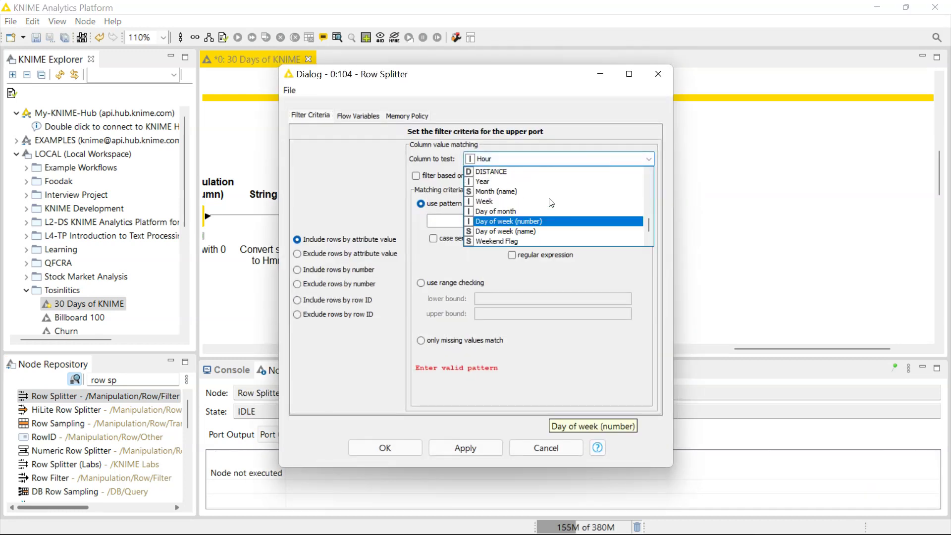
pyautogui.click(515, 201)
pyautogui.click(505, 220)
pyautogui.click(456, 298)
pyautogui.click(384, 448)
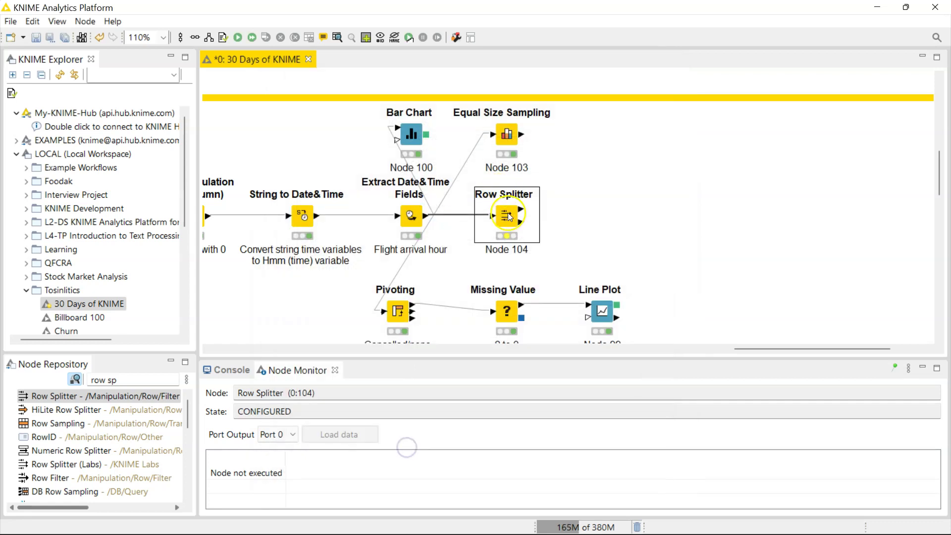
pyautogui.click(236, 39)
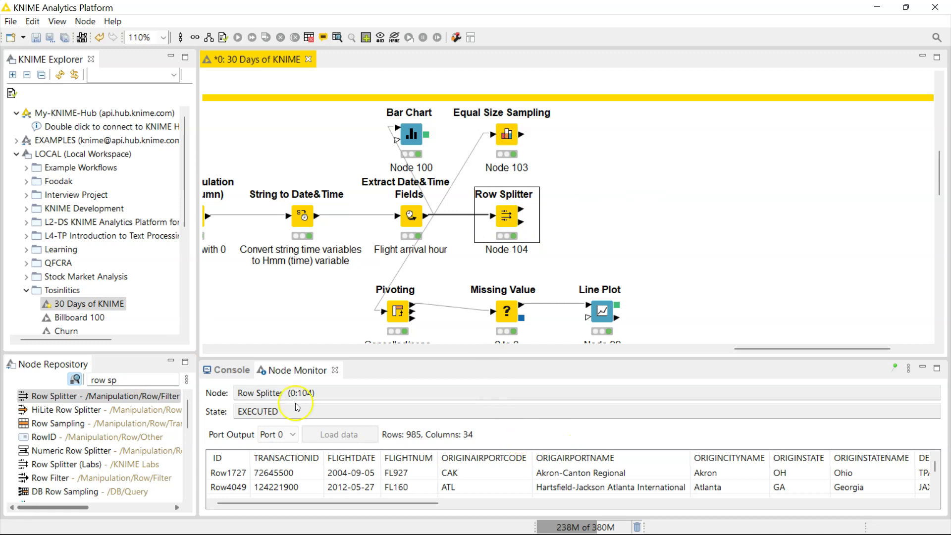
# Add a Counting Loop Start node and connect it to the Row Splitter's upper output.
pyautogui.click(145, 378)
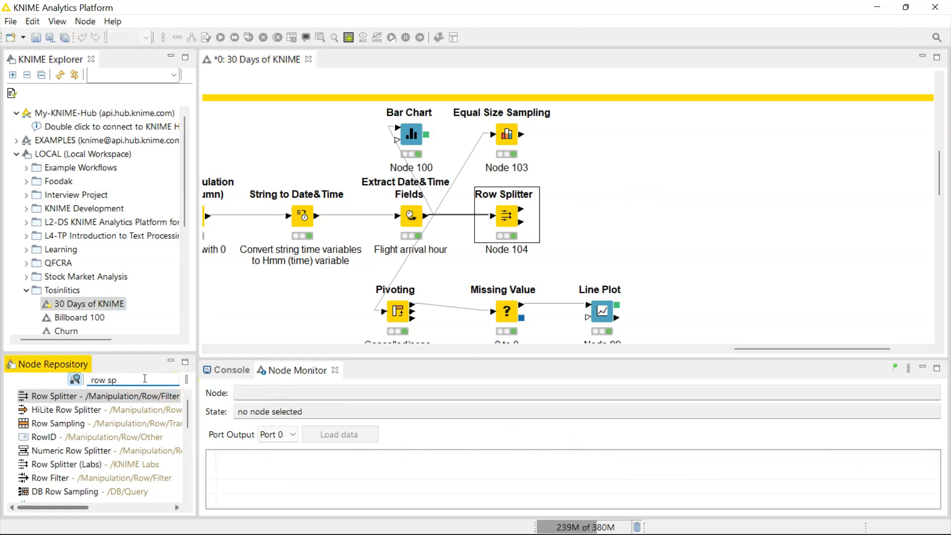
pyautogui.write('countin')
pyautogui.press('BackSpace')
pyautogui.write('c')
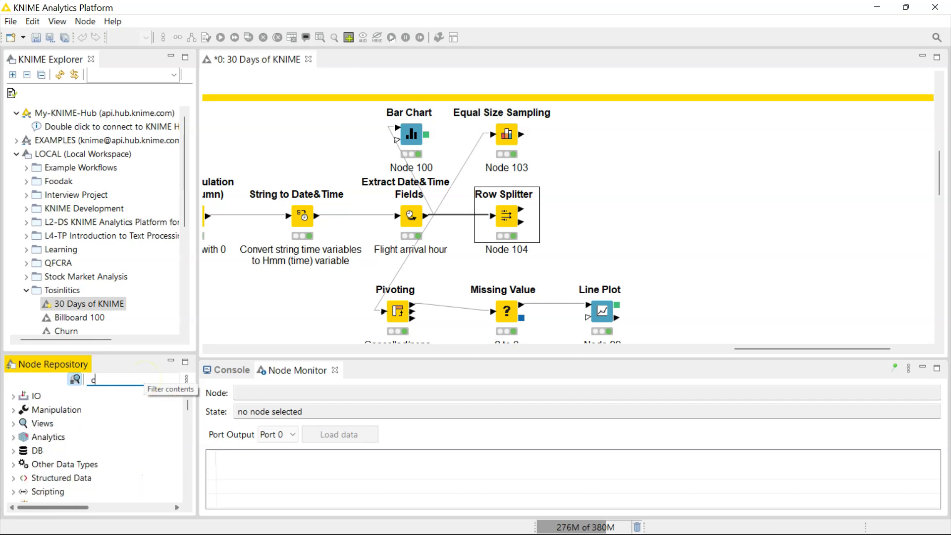
pyautogui.write('ounting loo')
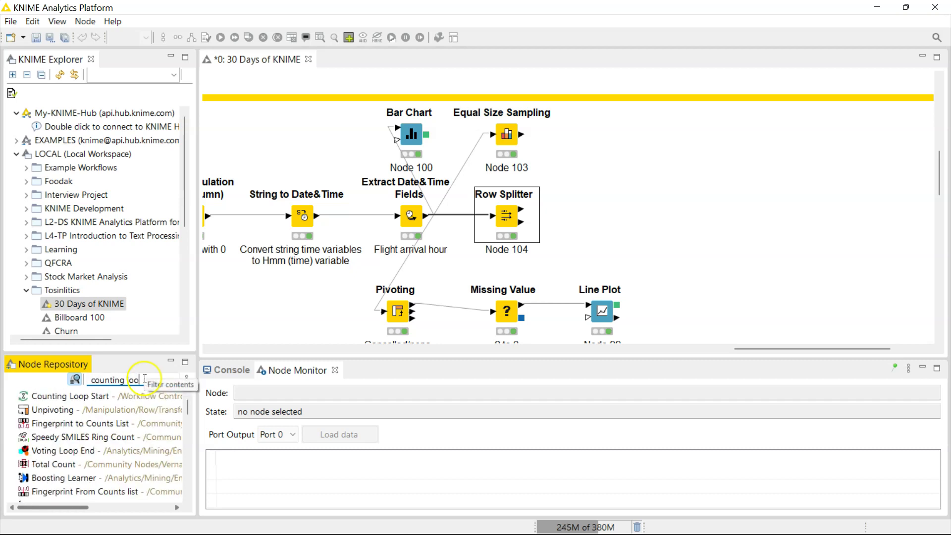
pyautogui.moveTo(99, 396); pyautogui.dragTo(614, 250)
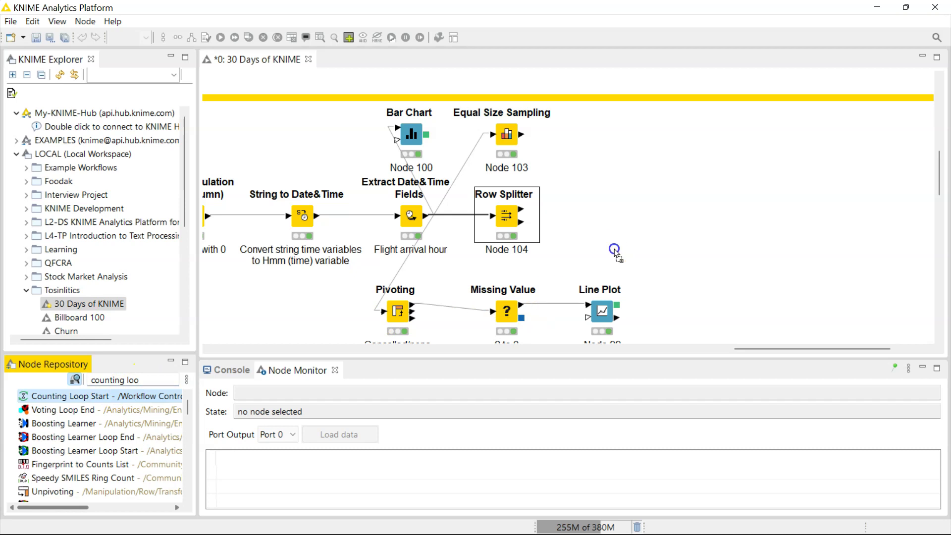
pyautogui.moveTo(586, 208); pyautogui.dragTo(585, 207)
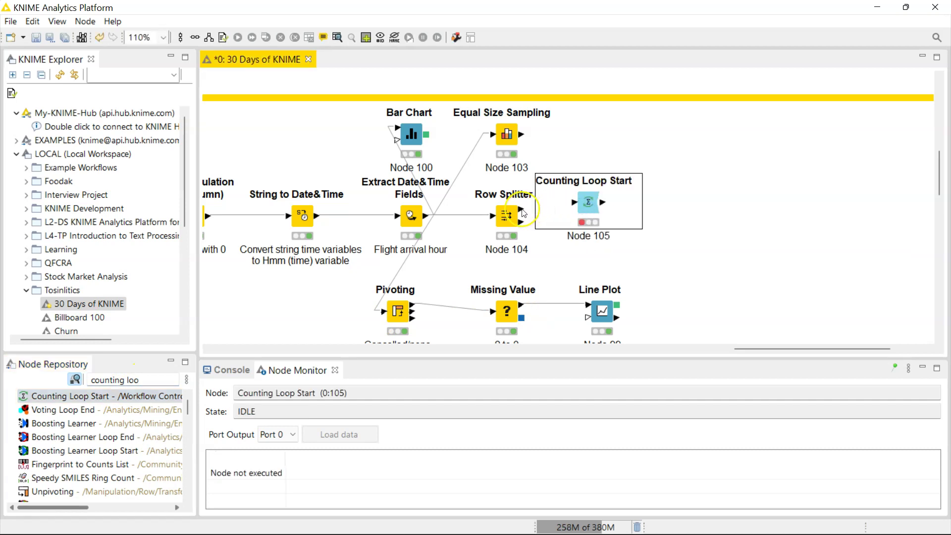
pyautogui.moveTo(520, 211); pyautogui.dragTo(593, 204)
# Set the Counting Loop Start's number of loops to 51.
pyautogui.doubleClick(605, 211)
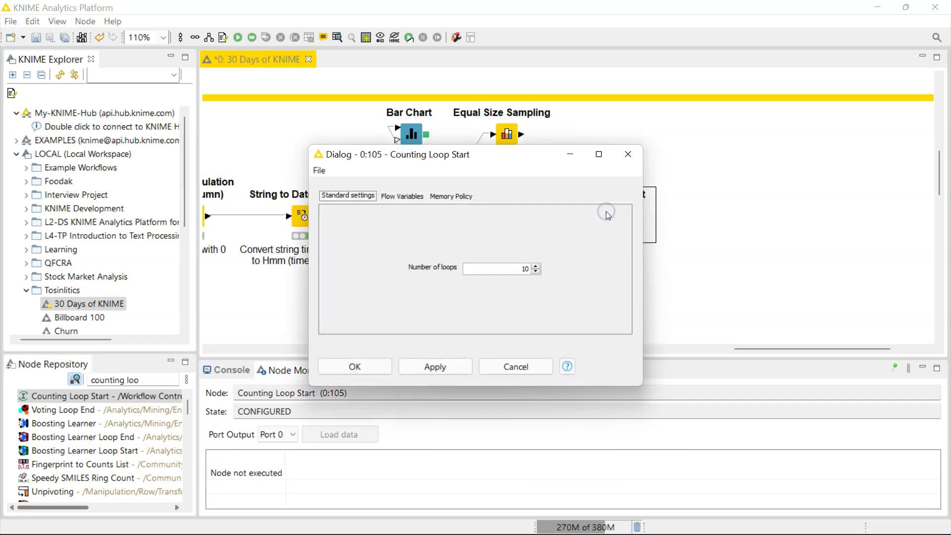
pyautogui.click(525, 268)
pyautogui.click(382, 364)
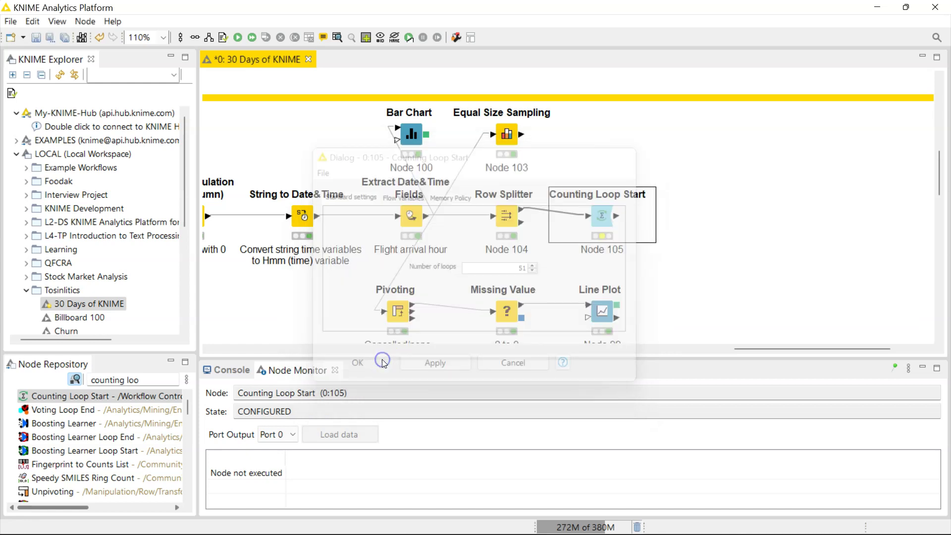
# Add a Loop End node after the Counting Loop Start, connect the two and execute the loop.
pyautogui.tripleClick(151, 377)
pyautogui.write('loo')
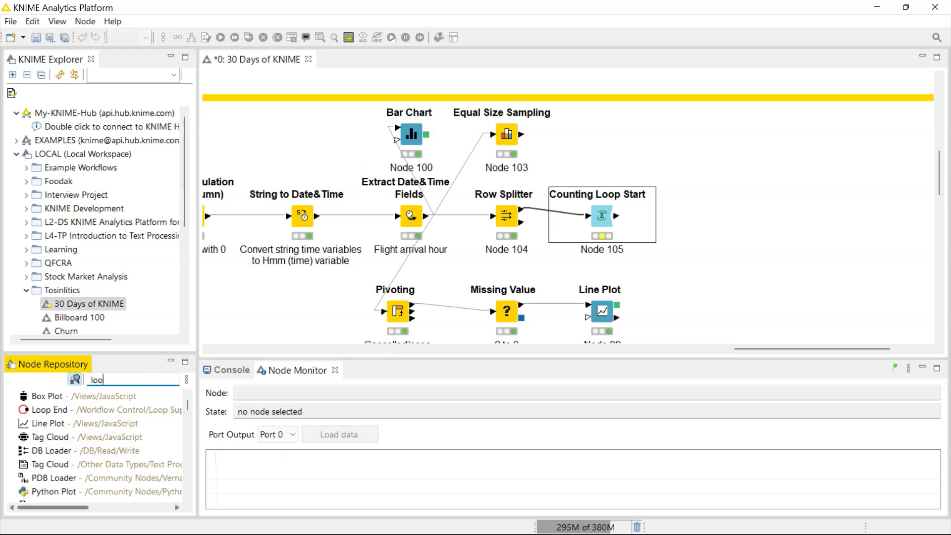
pyautogui.write('p e')
pyautogui.moveTo(37, 396); pyautogui.dragTo(696, 218)
pyautogui.moveTo(616, 216); pyautogui.dragTo(693, 220)
pyautogui.click(698, 216)
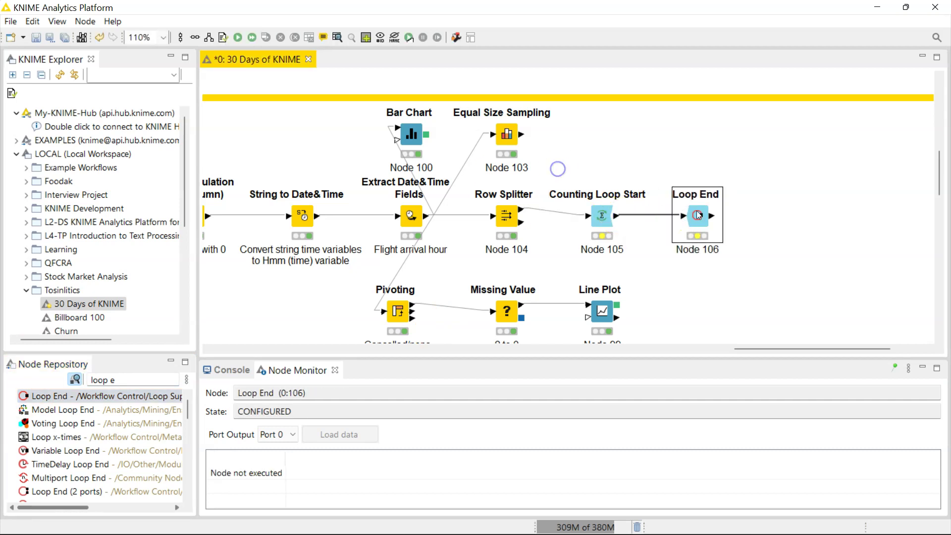
pyautogui.click(239, 37)
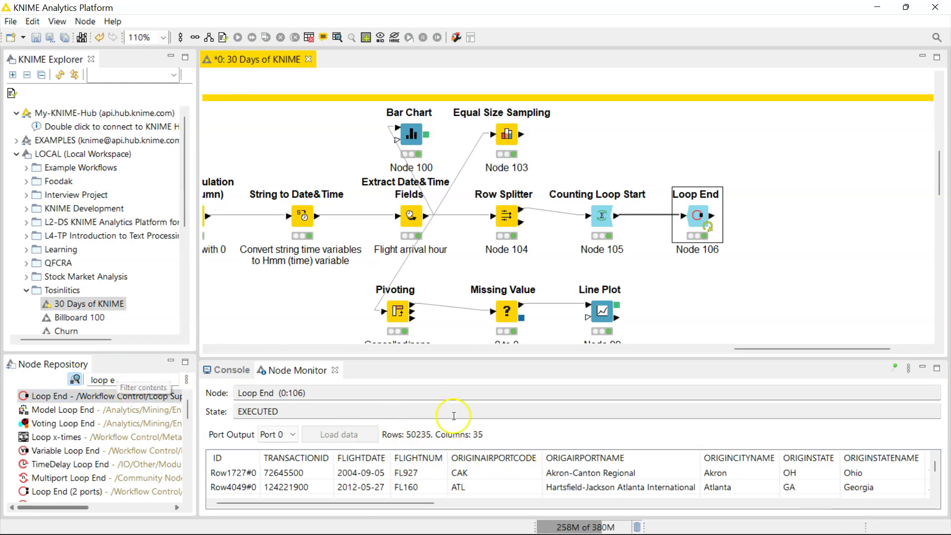
# Add a Concatenate node fed by the Loop End output and the Row Splitter's lower output, and execute it.
pyautogui.click(141, 379)
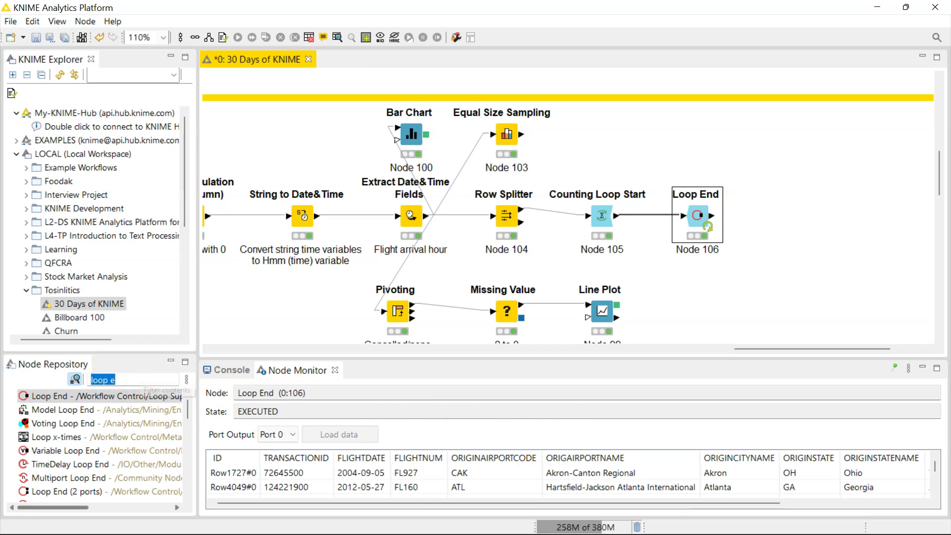
pyautogui.press('BackSpace')
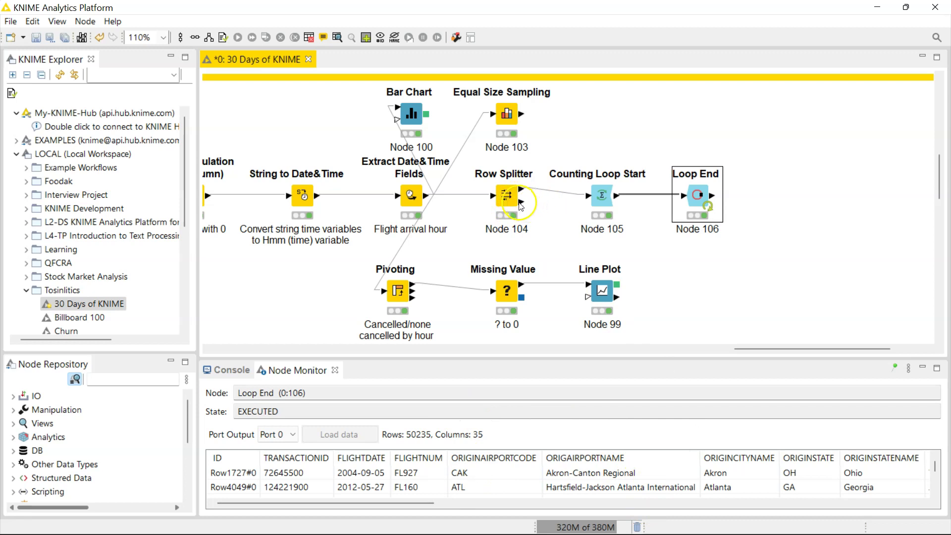
pyautogui.click(121, 377)
pyautogui.write('conc')
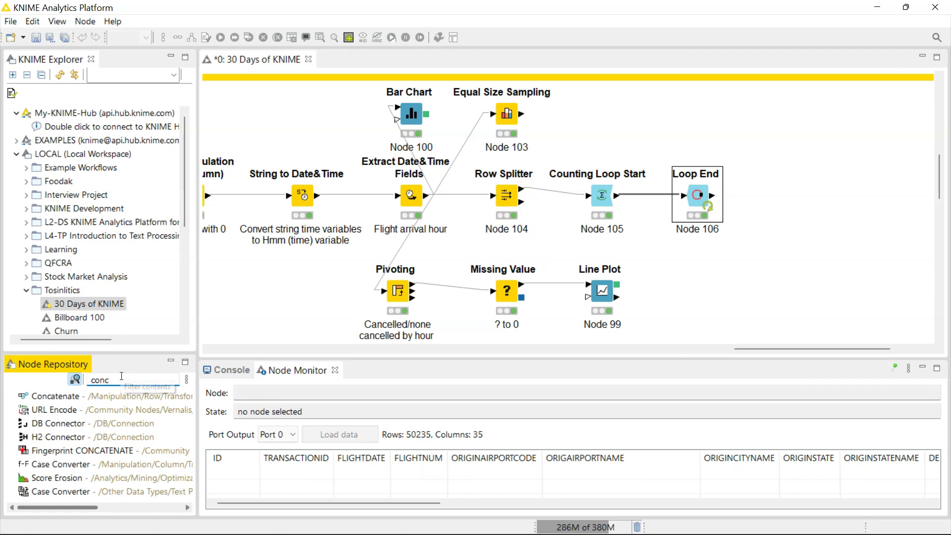
pyautogui.moveTo(92, 398); pyautogui.dragTo(762, 188)
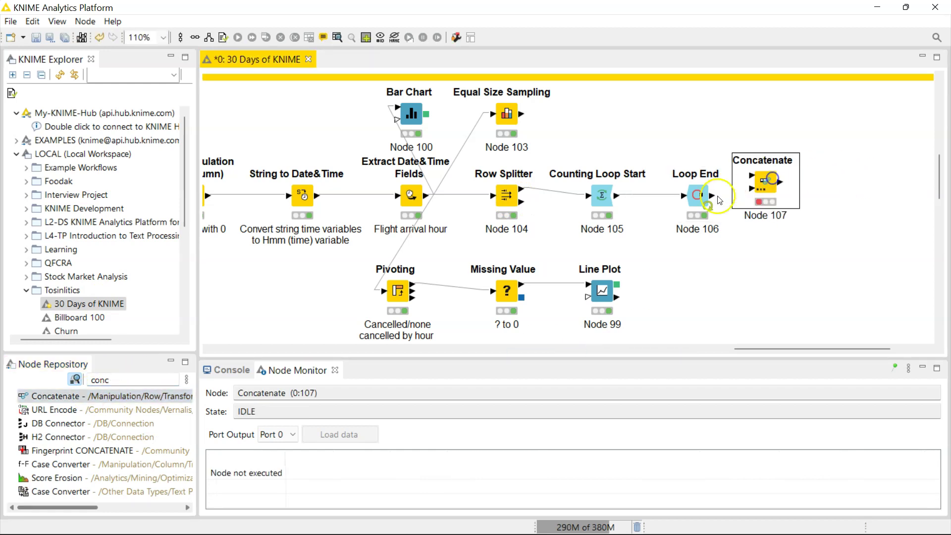
pyautogui.moveTo(521, 202); pyautogui.dragTo(752, 189)
pyautogui.moveTo(766, 183); pyautogui.dragTo(791, 194)
pyautogui.rightClick(790, 195)
pyautogui.click(806, 415)
pyautogui.click(792, 193)
pyautogui.click(237, 37)
# Add a GroupBy node after Concatenate and connect it to the concatenated output.
pyautogui.write('grou')
pyautogui.moveTo(119, 380); pyautogui.dragTo(816, 183)
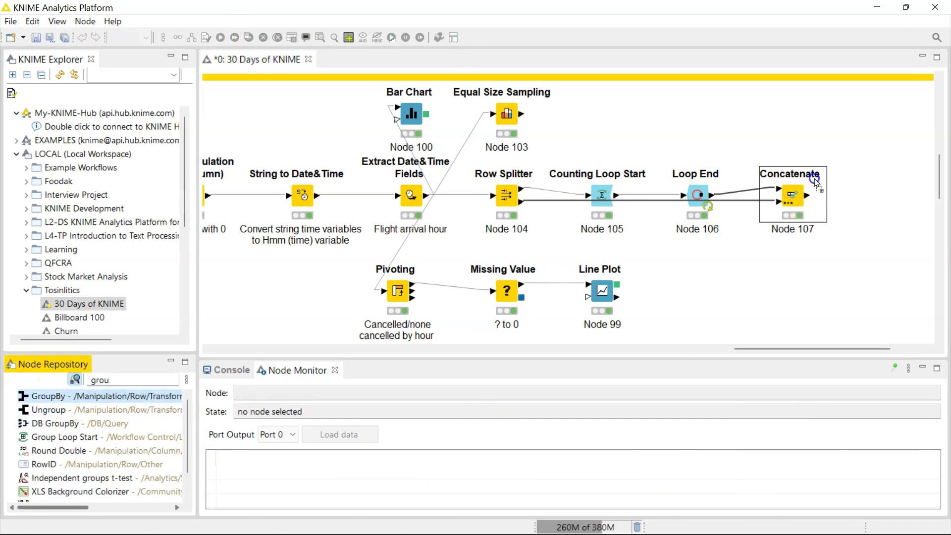
pyautogui.moveTo(865, 200); pyautogui.dragTo(866, 204)
pyautogui.moveTo(807, 195); pyautogui.dragTo(848, 199)
# Count TRANSACTIONID per CANCELLED value in the concatenated data with the GroupBy node, and execute it.
pyautogui.doubleClick(861, 195)
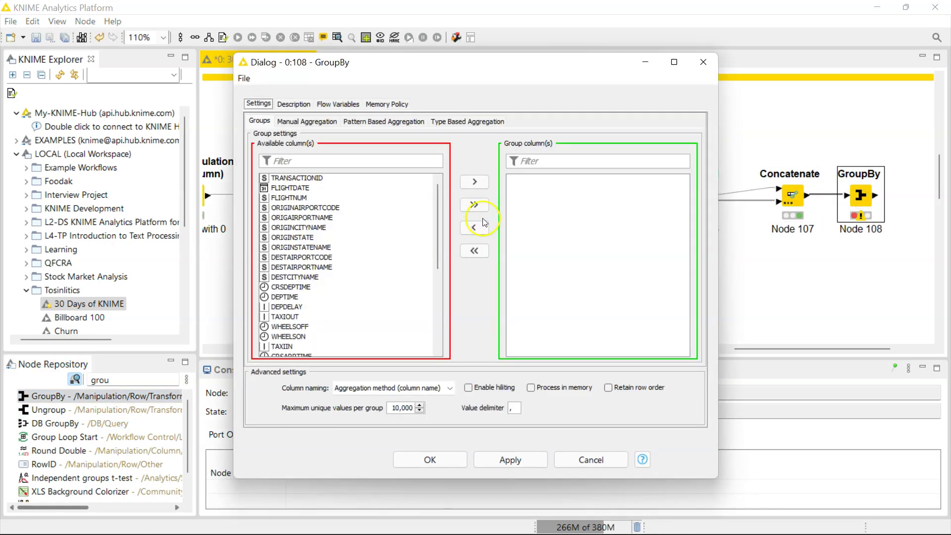
pyautogui.click(328, 164)
pyautogui.write('can')
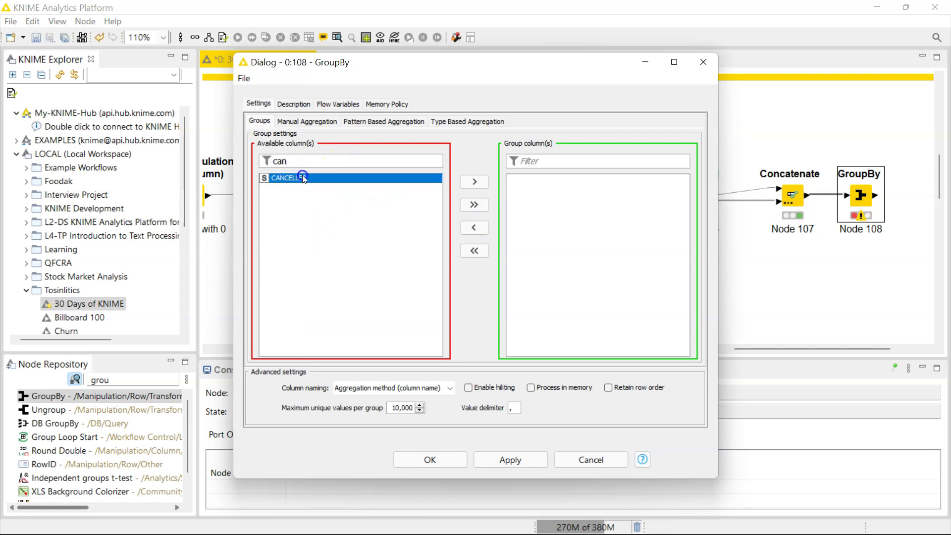
pyautogui.click(307, 121)
pyautogui.doubleClick(292, 152)
pyautogui.click(569, 166)
pyautogui.click(430, 459)
pyautogui.press('F7')
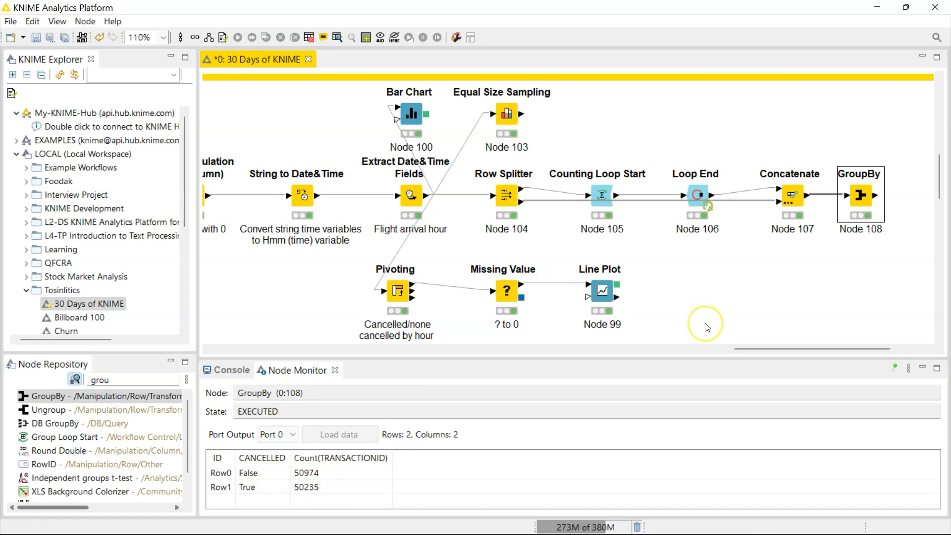
# Delete the Row Splitter, Counting Loop Start, Loop End, Concatenate and GroupBy nodes from the workflow.
pyautogui.hscroll(5, 891, 173)
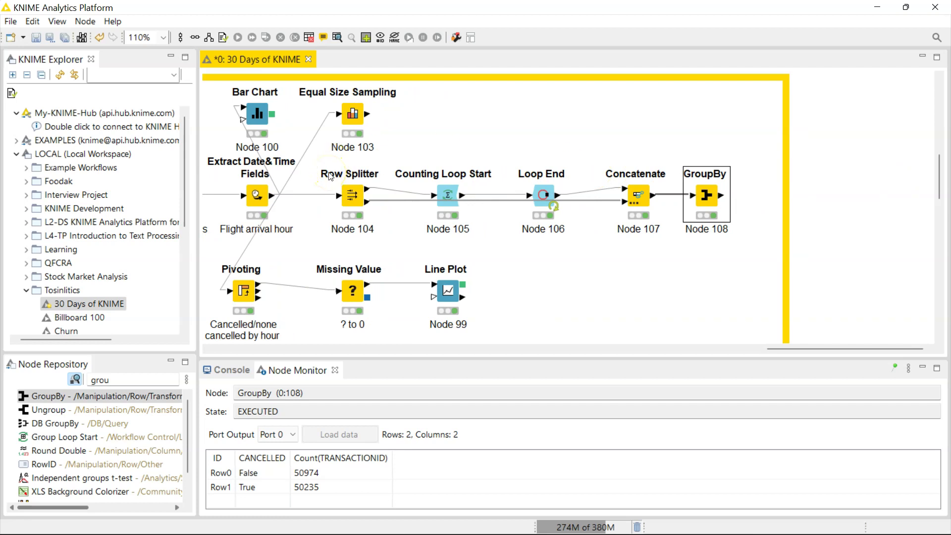
pyautogui.click(354, 189)
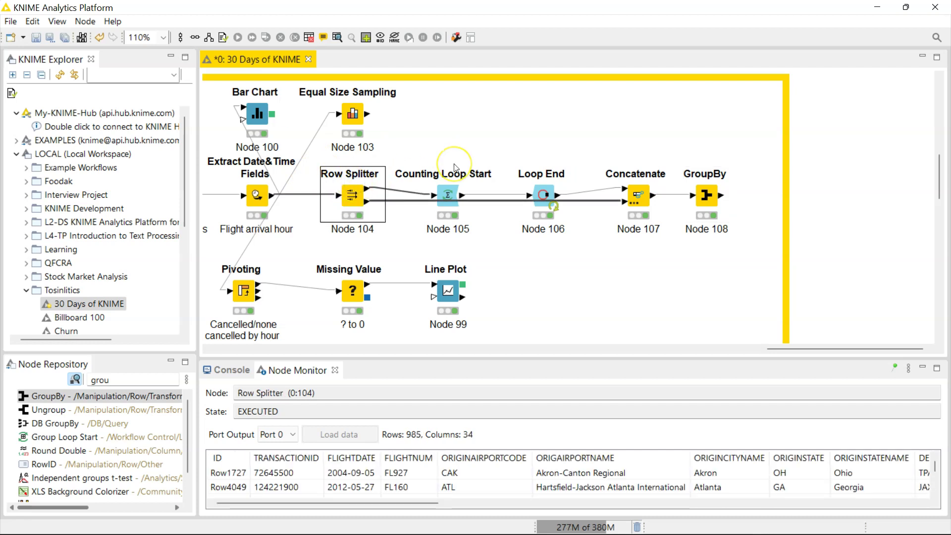
pyautogui.press('Delete')
pyautogui.click(447, 195)
pyautogui.press('Delete')
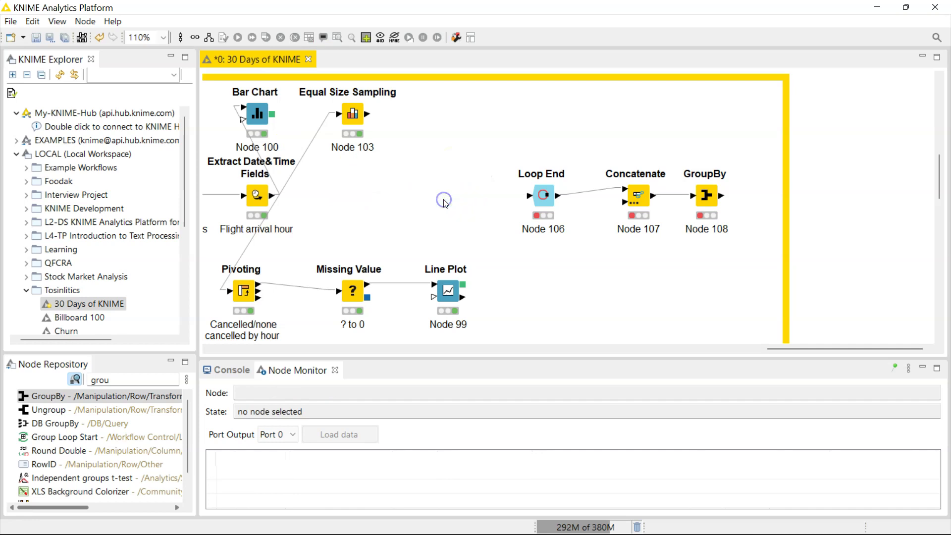
pyautogui.click(543, 194)
pyautogui.press('Delete')
pyautogui.click(638, 194)
pyautogui.keyDown('shift'); pyautogui.click(705, 195); pyautogui.keyUp('shift')
pyautogui.press('Delete')
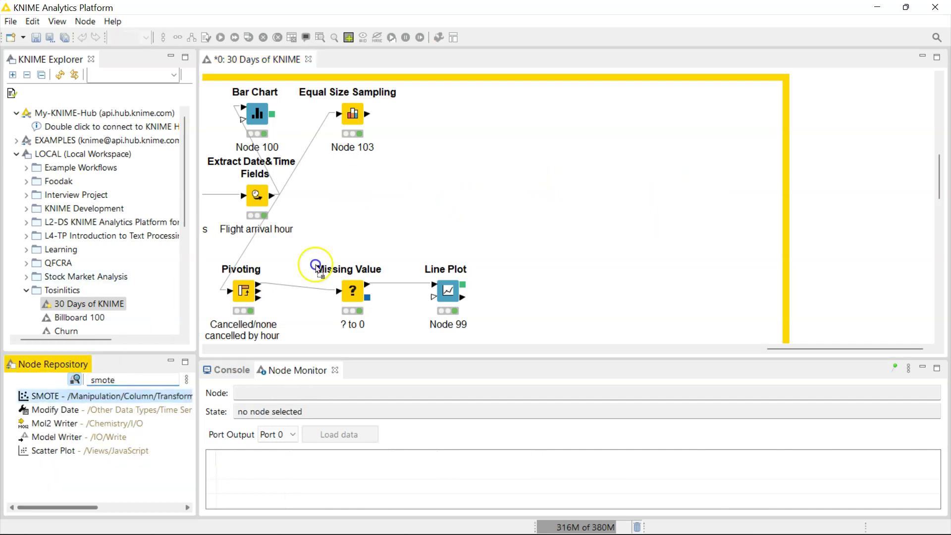
# Add a SMOTE node fed by the Extract Date&Time Fields output and set its class column to CANCELLED.
pyautogui.moveTo(316, 268); pyautogui.dragTo(352, 194)
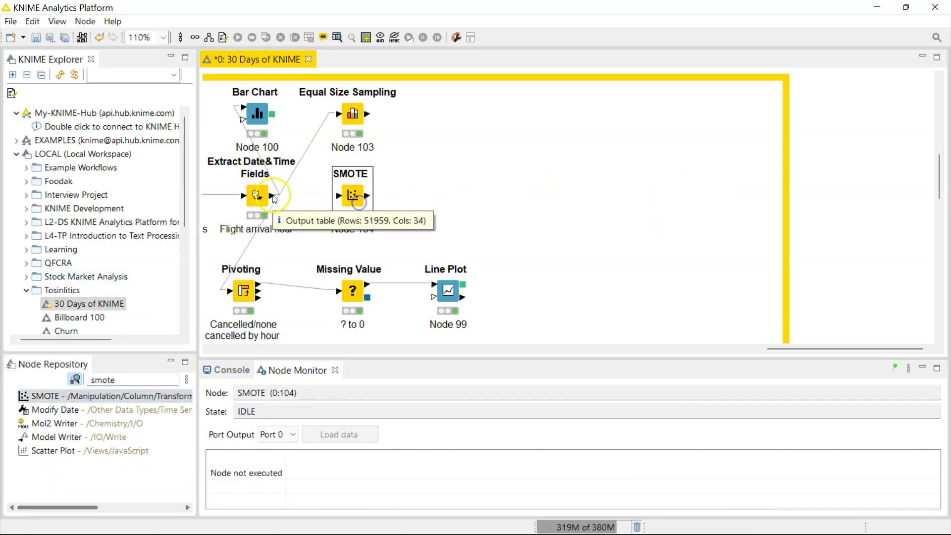
pyautogui.moveTo(271, 194); pyautogui.dragTo(338, 195)
pyautogui.doubleClick(352, 194)
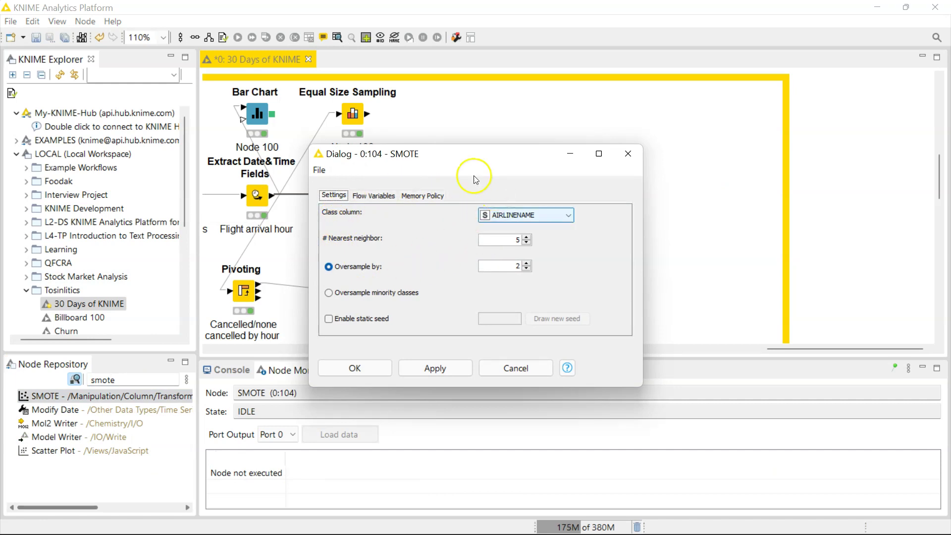
pyautogui.click(549, 215)
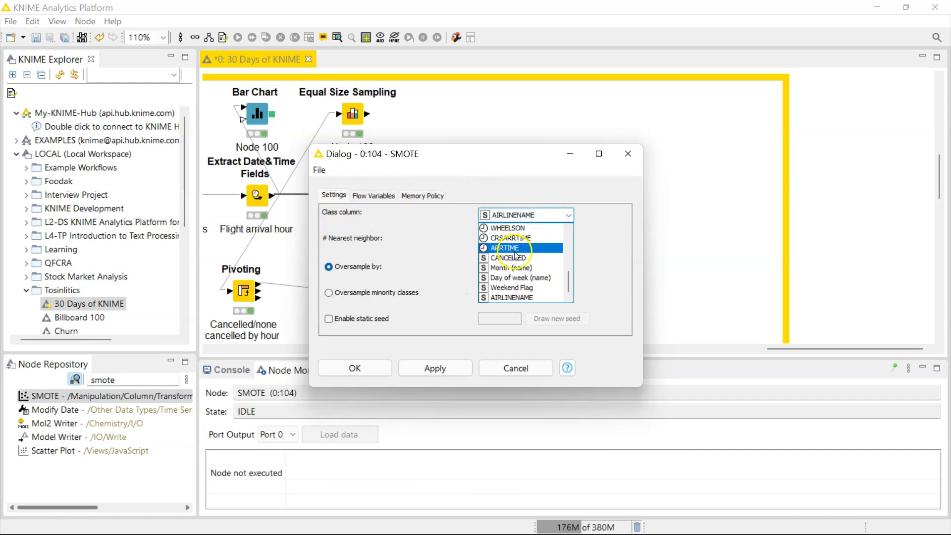
pyautogui.click(510, 257)
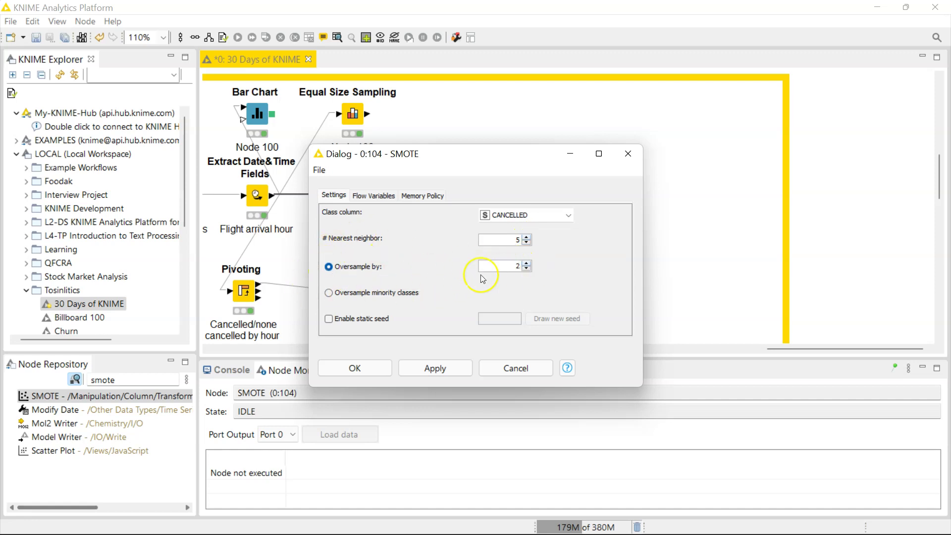
# Set SMOTE to oversample minority classes with a newly drawn static seed, and execute the node.
pyautogui.click(329, 293)
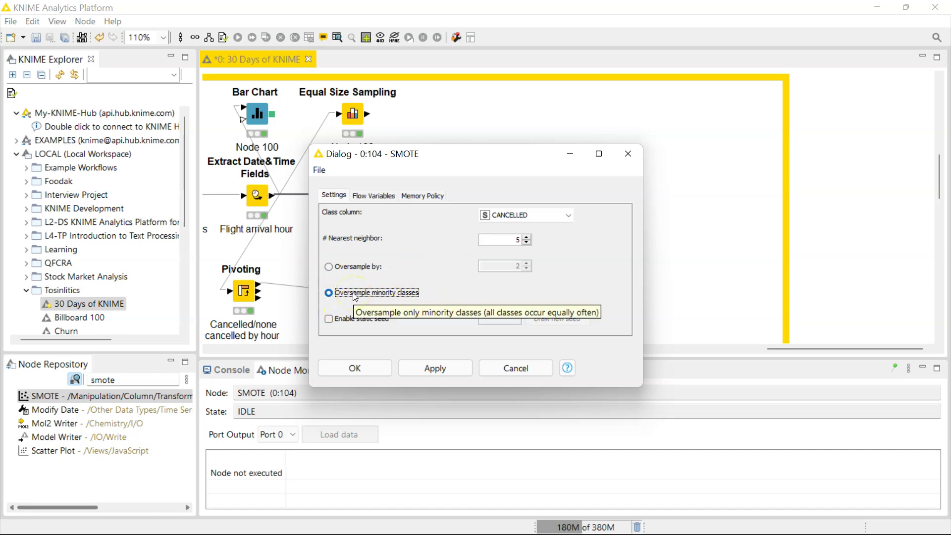
pyautogui.click(355, 322)
pyautogui.click(354, 321)
pyautogui.click(557, 319)
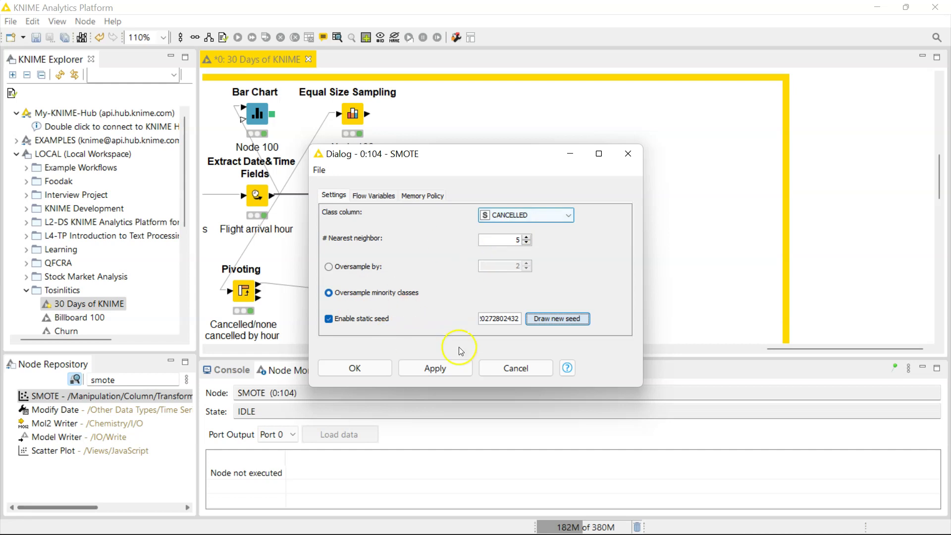
pyautogui.click(366, 375)
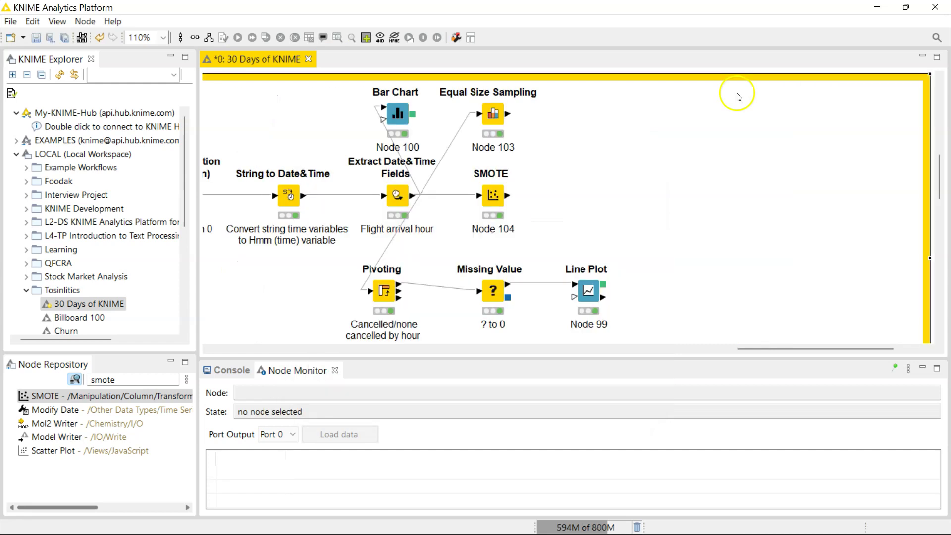
pyautogui.click(496, 197)
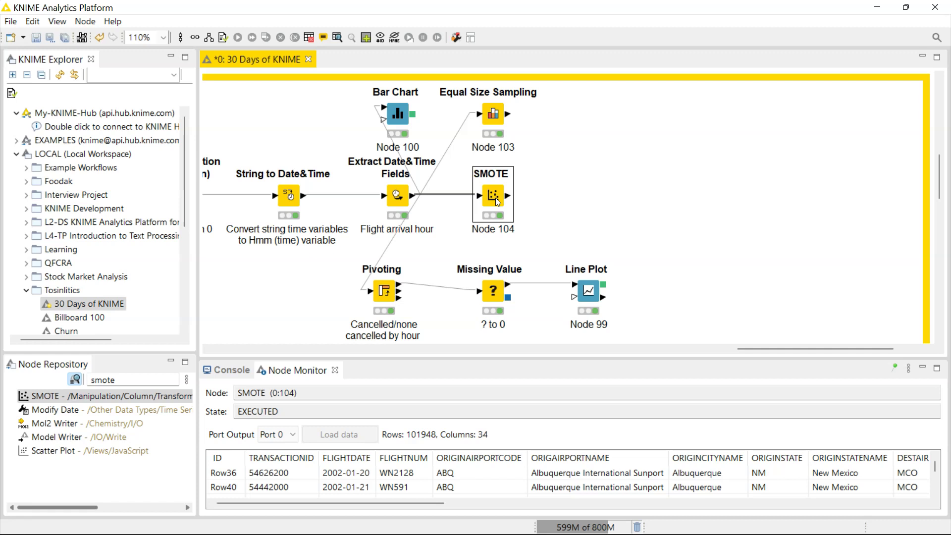
# Add a GroupBy node after SMOTE and connect it to the SMOTE output.
pyautogui.click(125, 378)
pyautogui.write('group')
pyautogui.moveTo(49, 396); pyautogui.dragTo(563, 196)
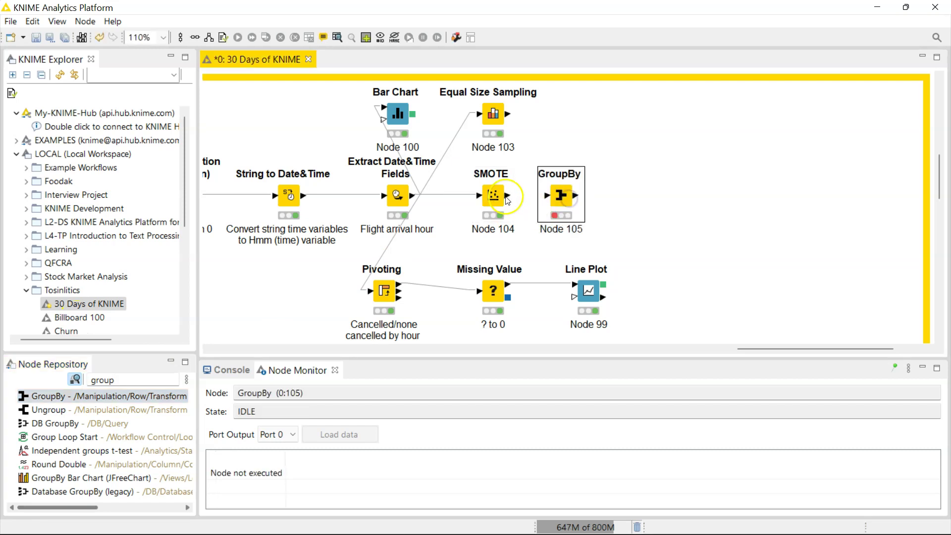
# Count TRANSACTIONID per CANCELLED value in the SMOTE output with the GroupBy node, and execute it.
pyautogui.doubleClick(558, 195)
pyautogui.click(330, 163)
pyautogui.write('ca')
pyautogui.doubleClick(290, 177)
pyautogui.click(306, 121)
pyautogui.doubleClick(292, 154)
pyautogui.click(570, 168)
pyautogui.click(549, 191)
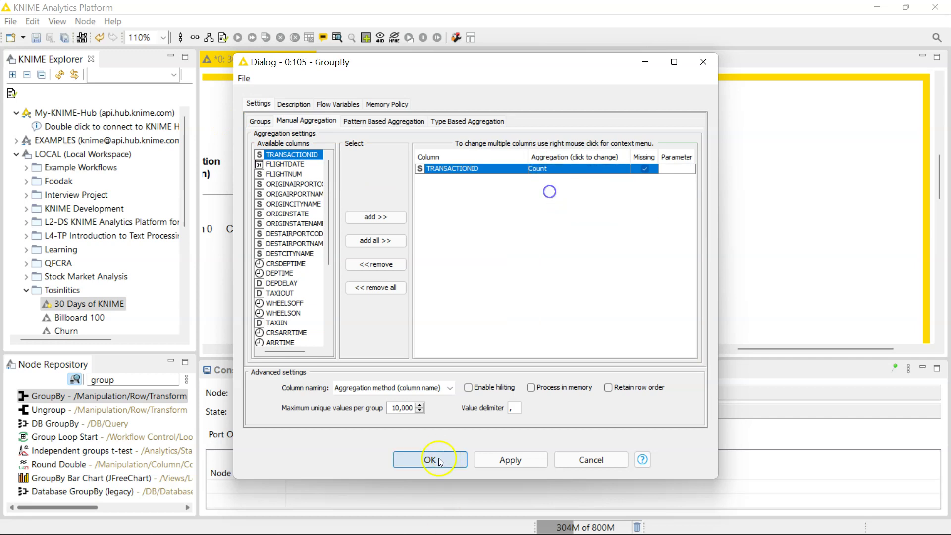
pyautogui.click(430, 460)
pyautogui.click(238, 38)
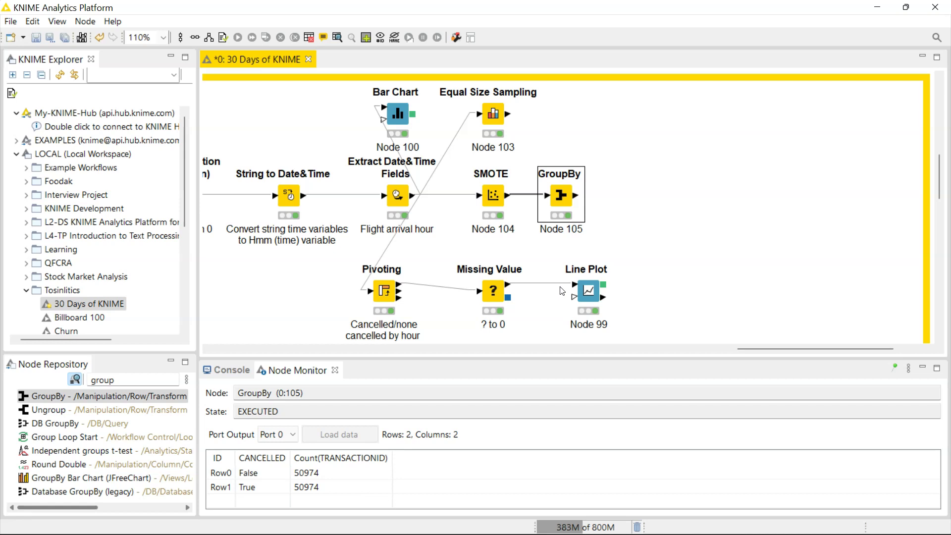
# Examine the SMOTE node's output table, leaving no node selected.
pyautogui.click(491, 200)
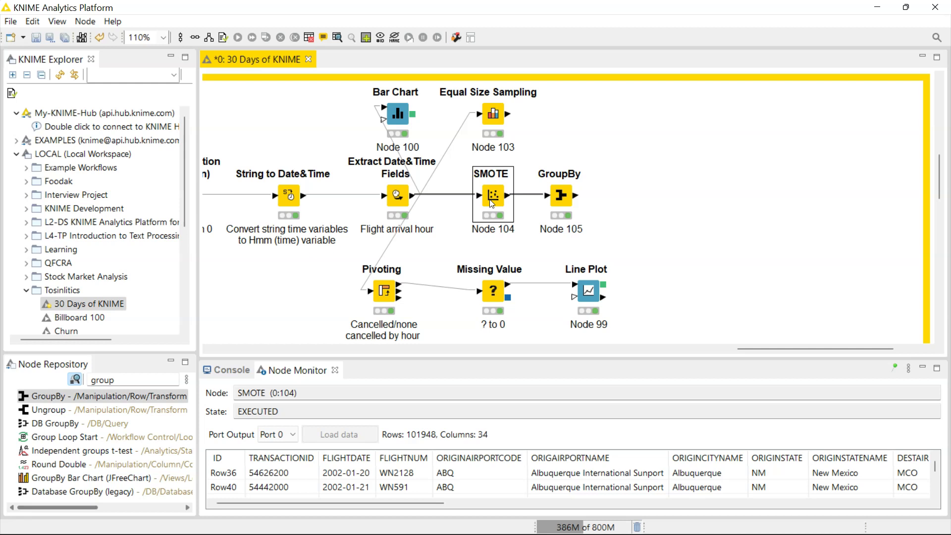
pyautogui.click(493, 194)
pyautogui.click(689, 185)
pyautogui.hscroll(5, 690, 186)
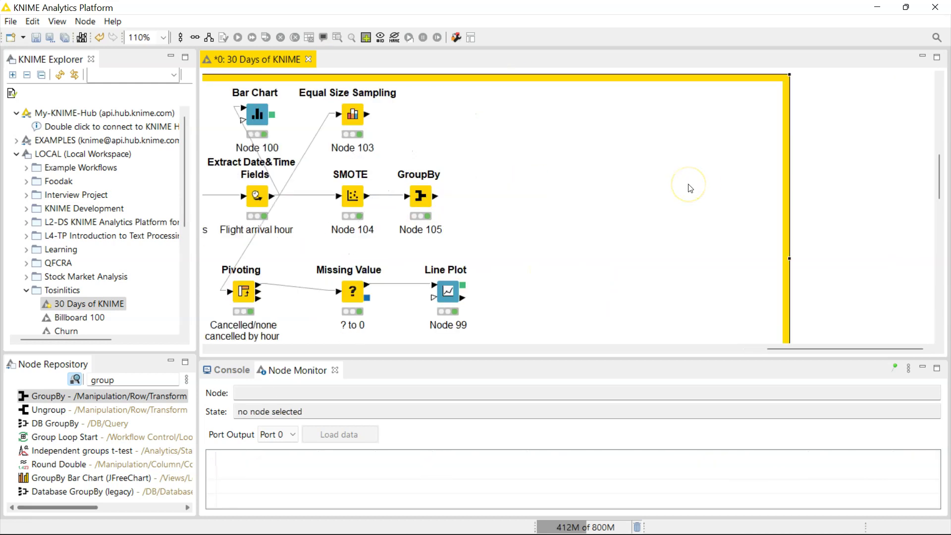